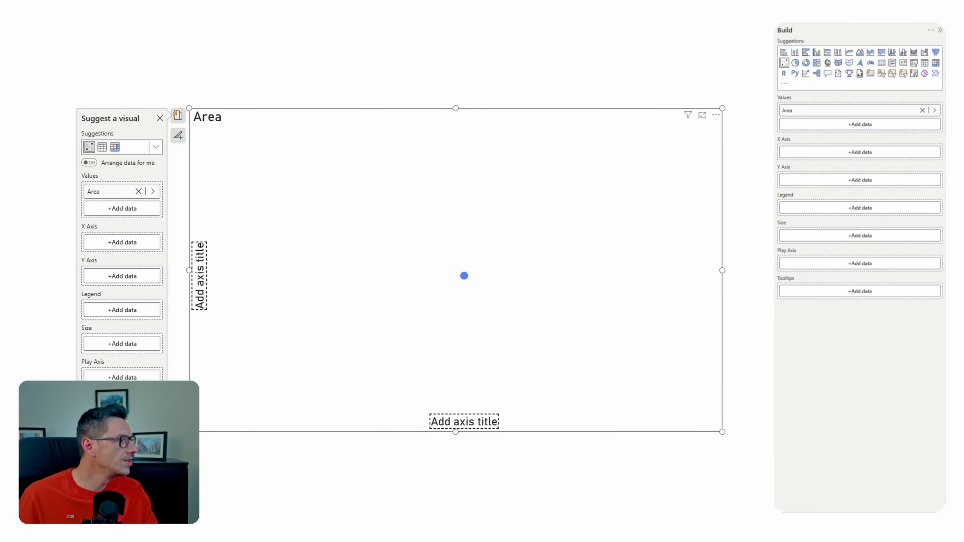
# Assign Sales to the scatter chart's X axis, Orders to its Y axis and Sales to the bubble size.
pyautogui.moveTo(949, 156); pyautogui.dragTo(869, 153)
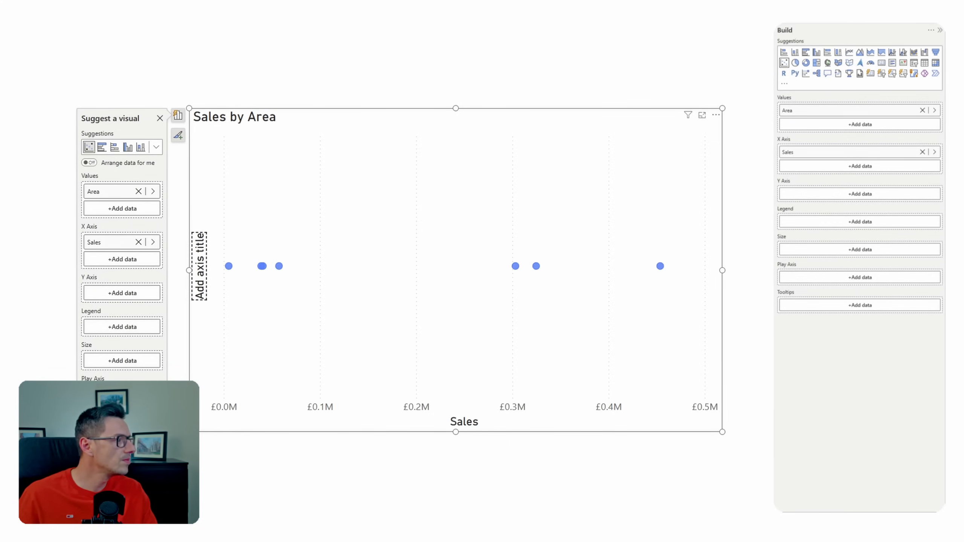
pyautogui.moveTo(962, 171); pyautogui.dragTo(850, 199)
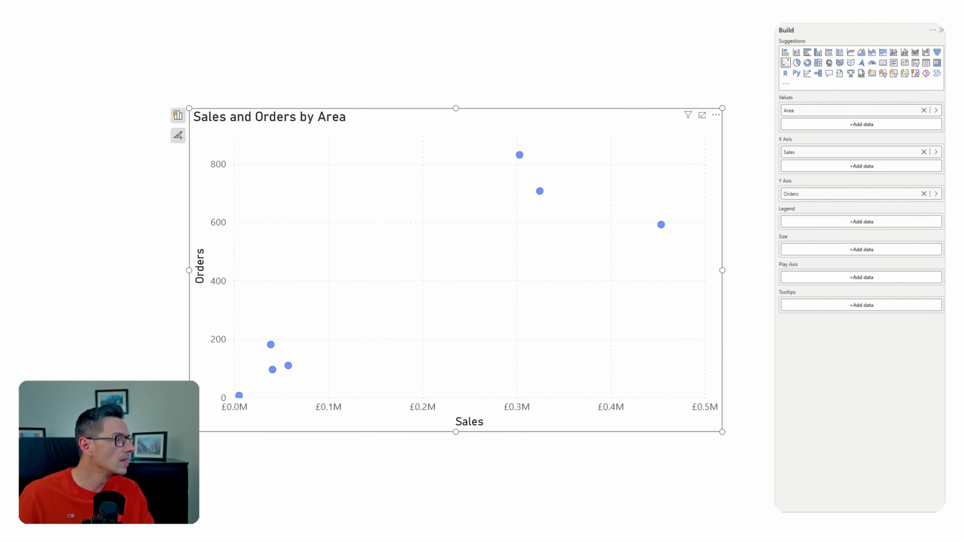
pyautogui.moveTo(933, 176); pyautogui.dragTo(855, 254)
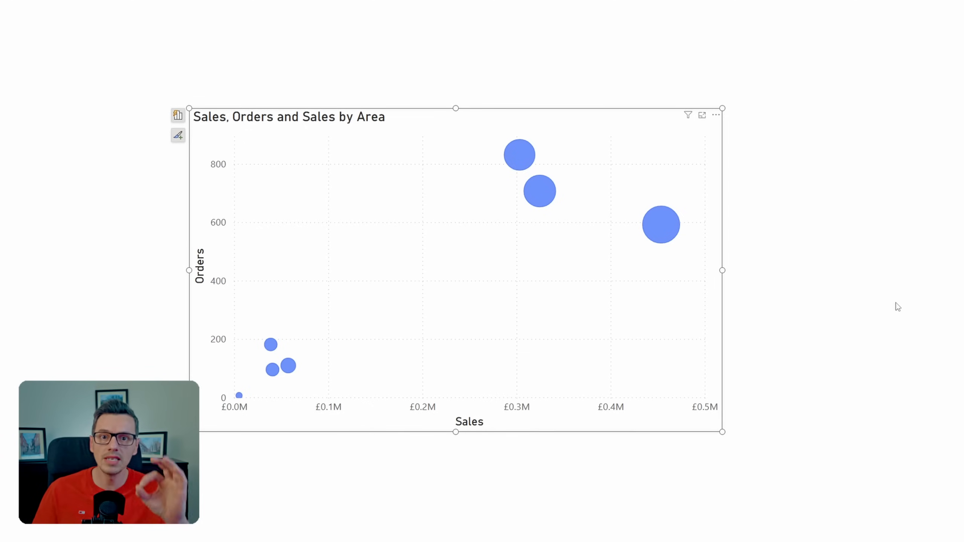
pyautogui.click(897, 307)
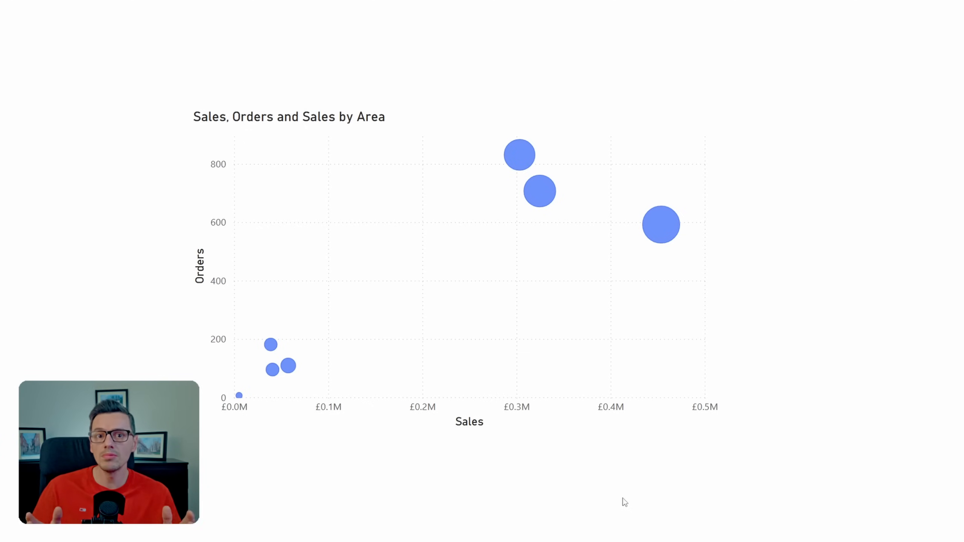
# Add a reference line named "Orders Average" to the scatter chart, using the Average line type on the Orders series.
pyautogui.click(610, 369)
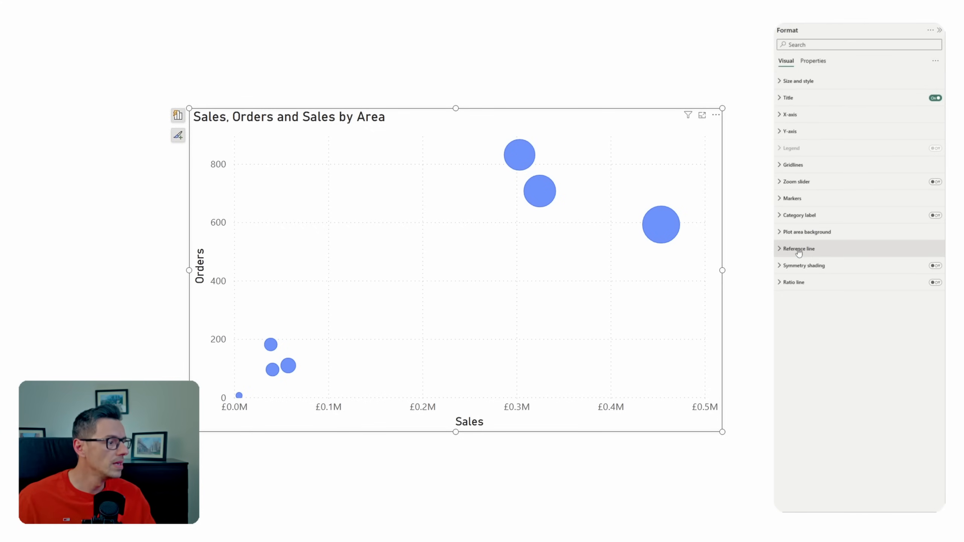
pyautogui.click(812, 249)
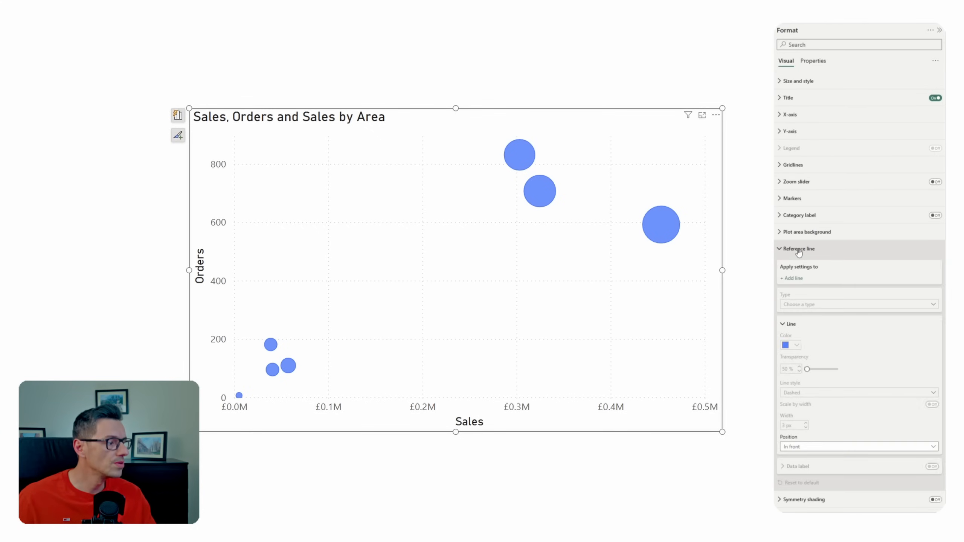
pyautogui.click(793, 278)
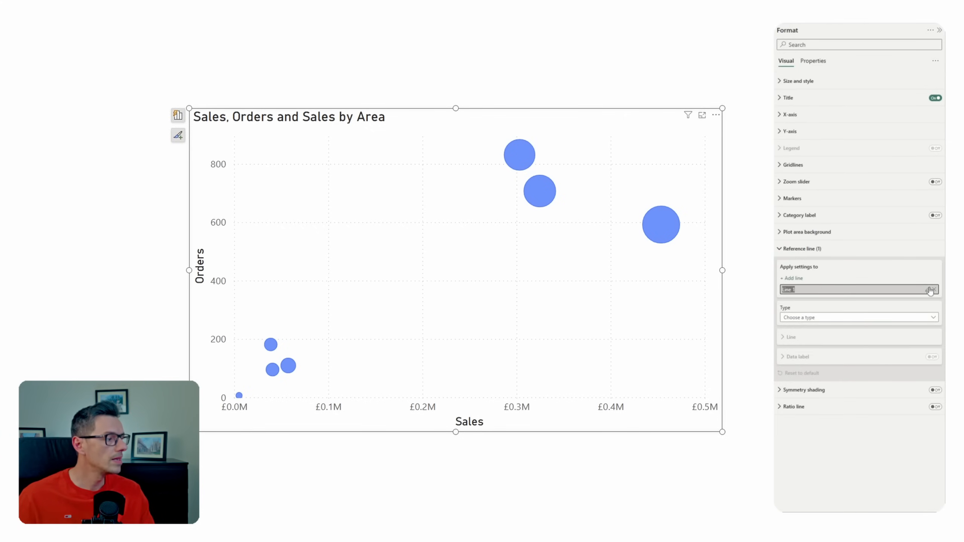
pyautogui.write('Orders Averag')
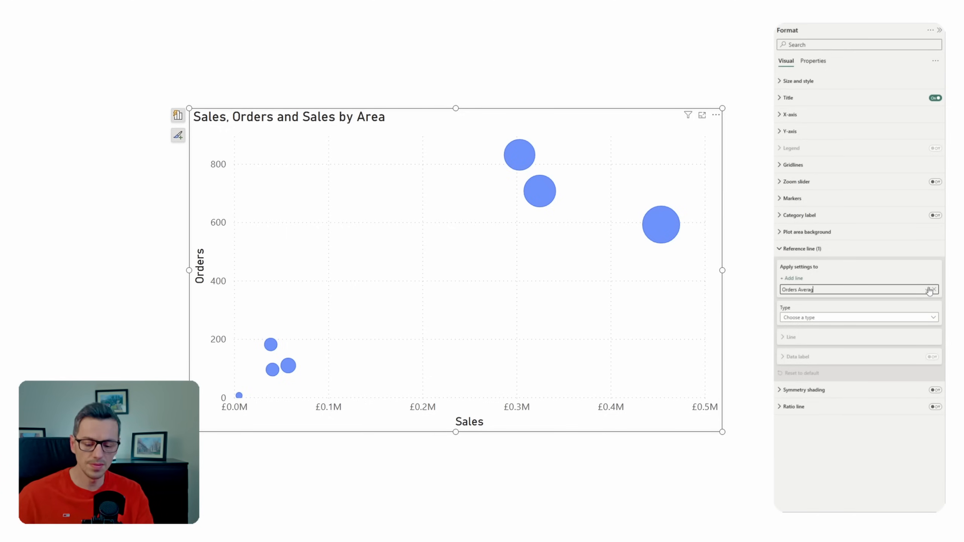
pyautogui.write('e')
pyautogui.click(932, 317)
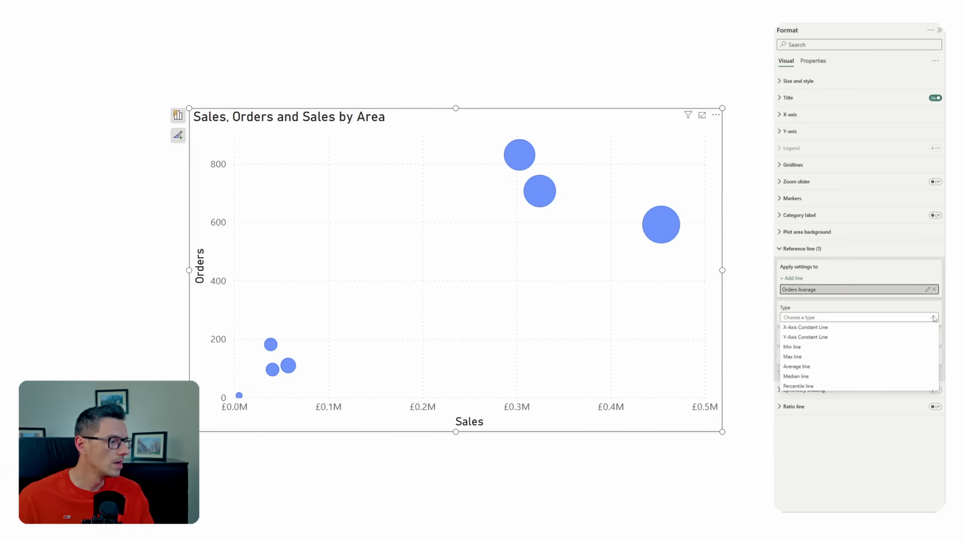
pyautogui.click(829, 368)
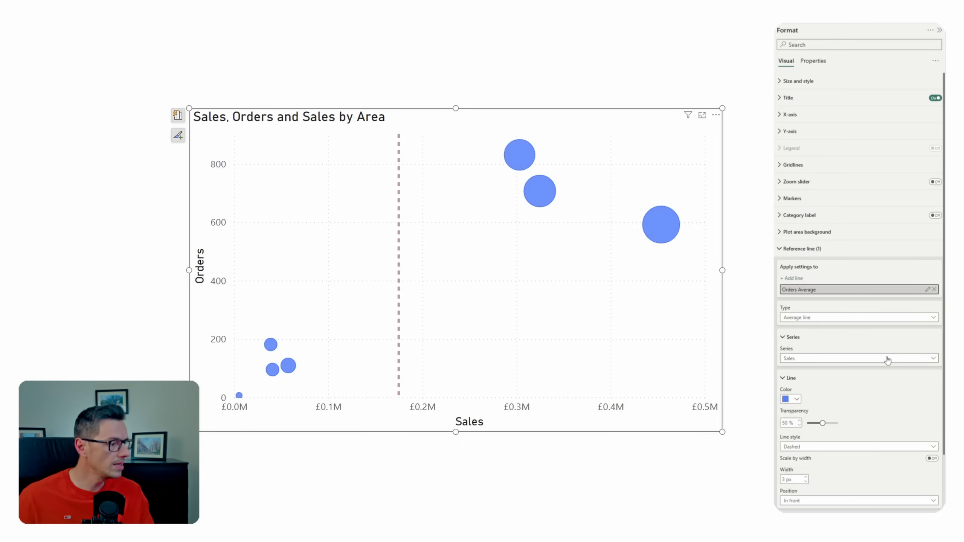
pyautogui.click(887, 359)
pyautogui.click(839, 379)
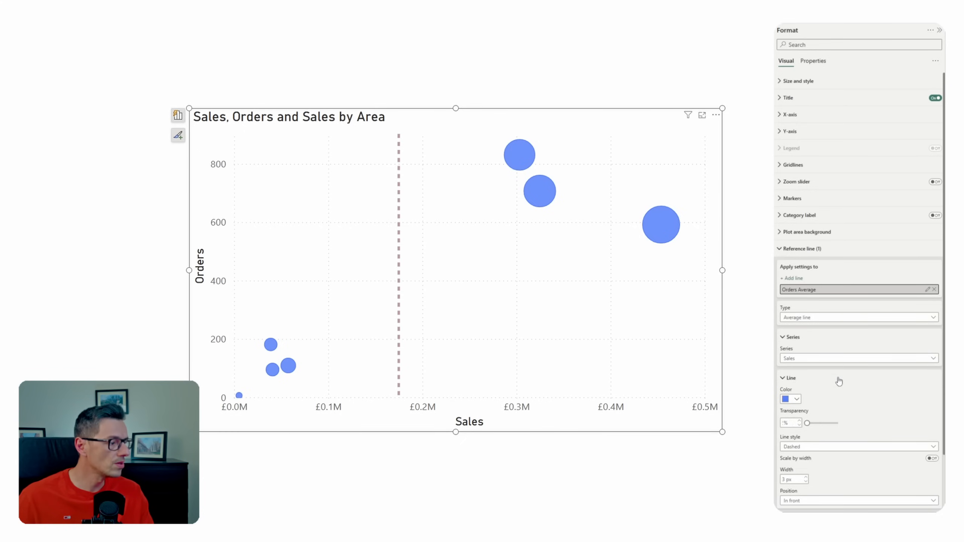
# Format the Orders Average line in grey with a width of 2 px and position it Behind.
pyautogui.scroll(-2, 837, 386)
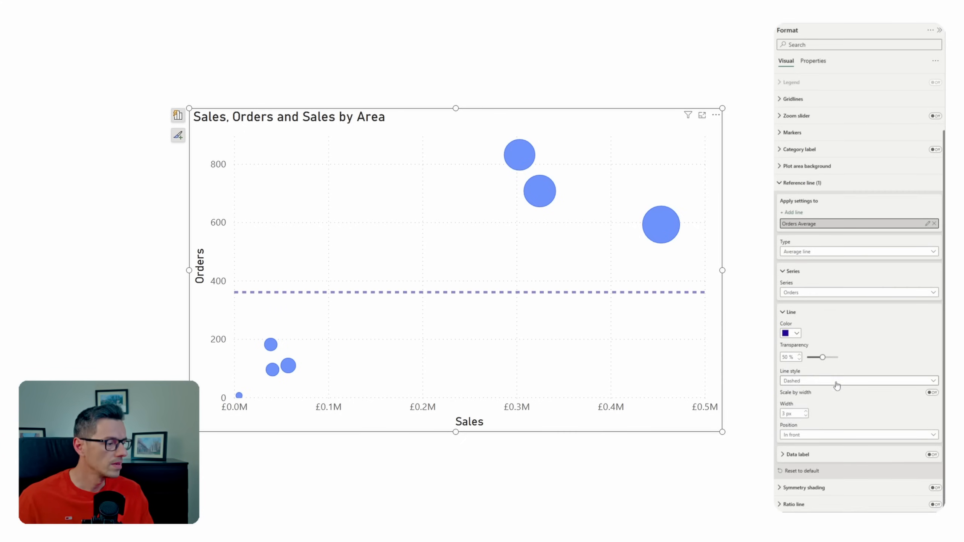
pyautogui.click(797, 333)
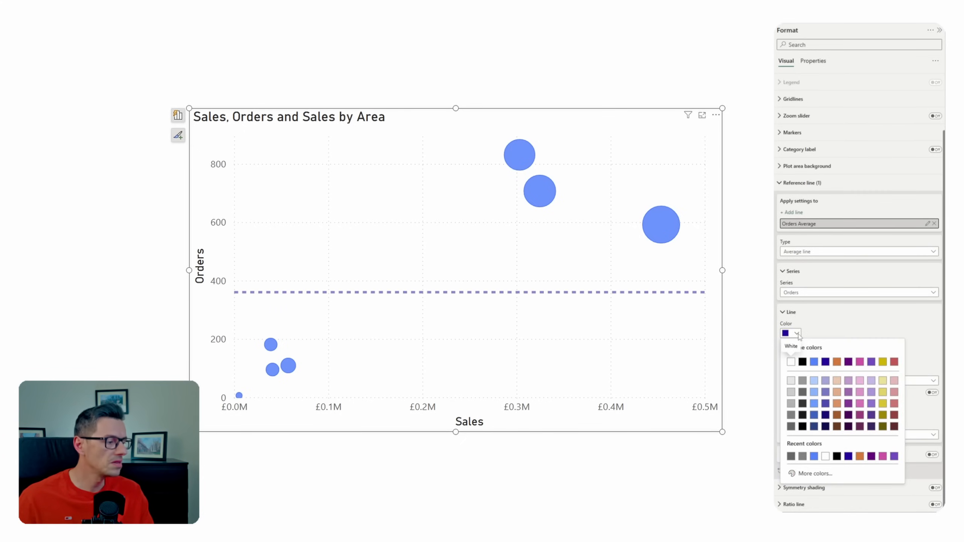
pyautogui.click(791, 403)
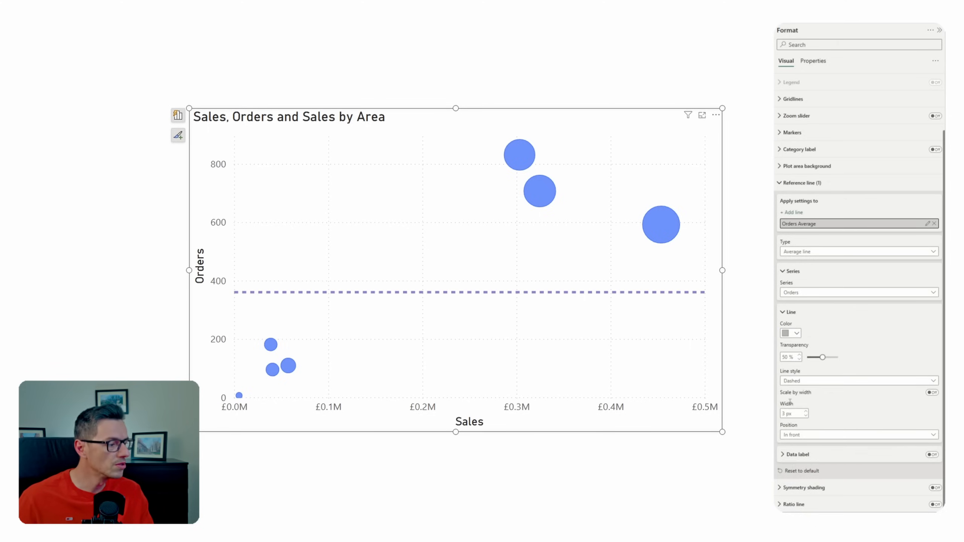
pyautogui.click(806, 416)
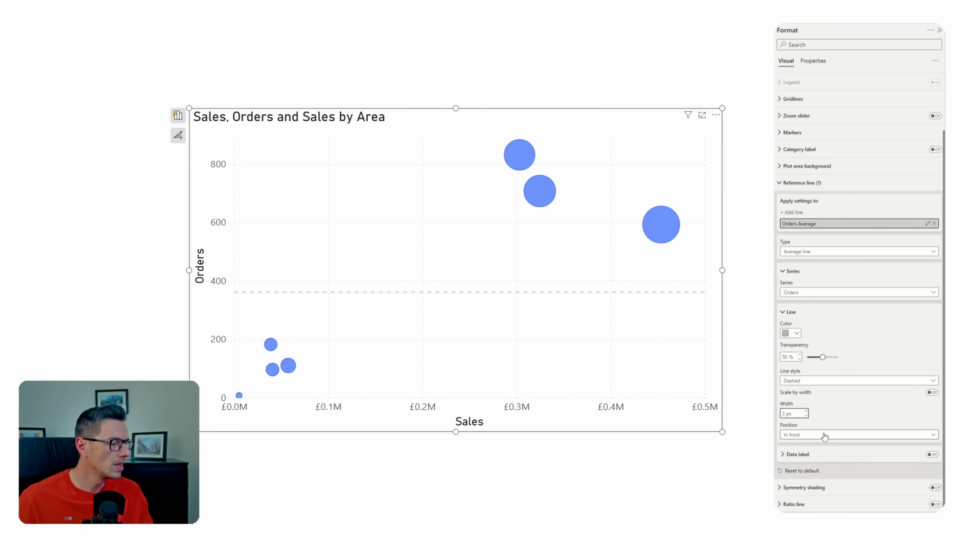
pyautogui.click(816, 435)
pyautogui.click(813, 446)
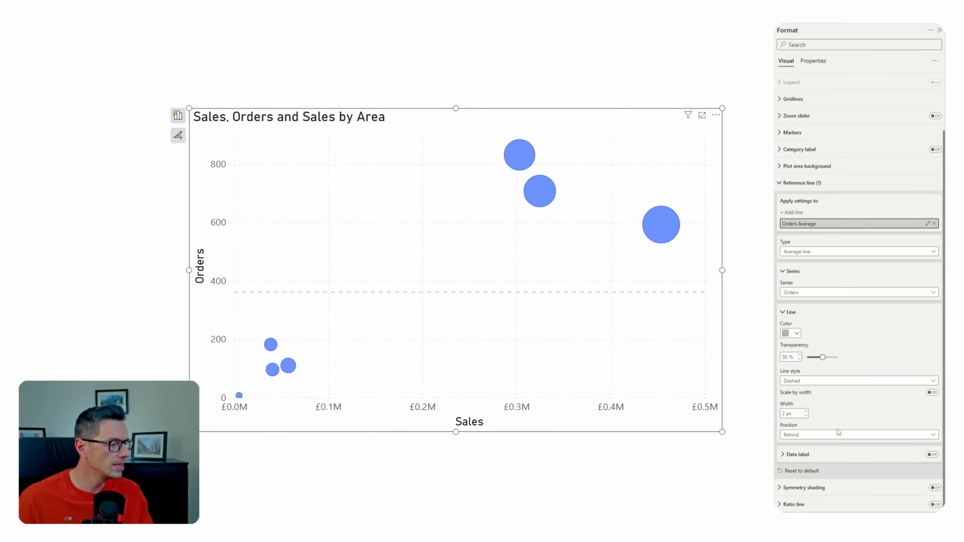
# Add a second reference line named "Sales Average", using the Average line type on the Sales series.
pyautogui.click(792, 213)
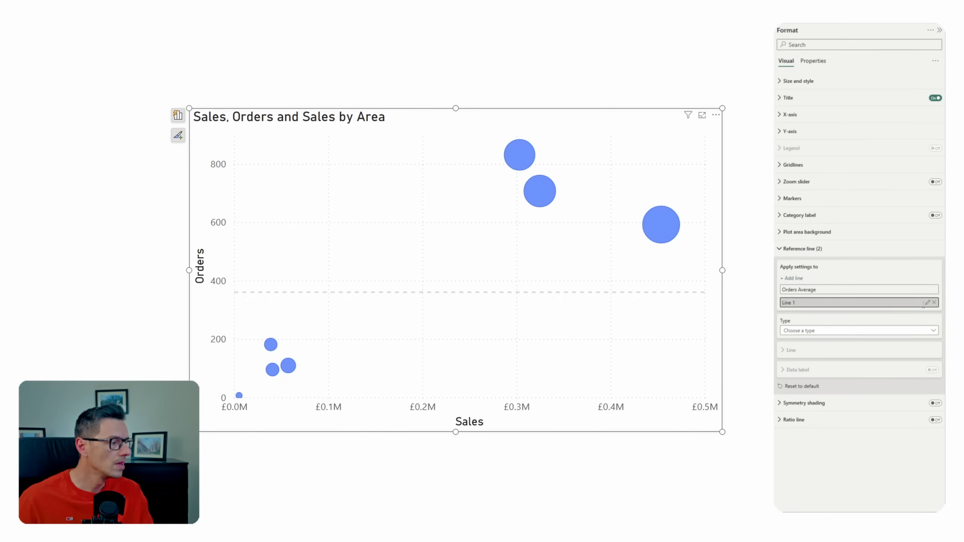
pyautogui.click(927, 303)
pyautogui.write('Sales Avera')
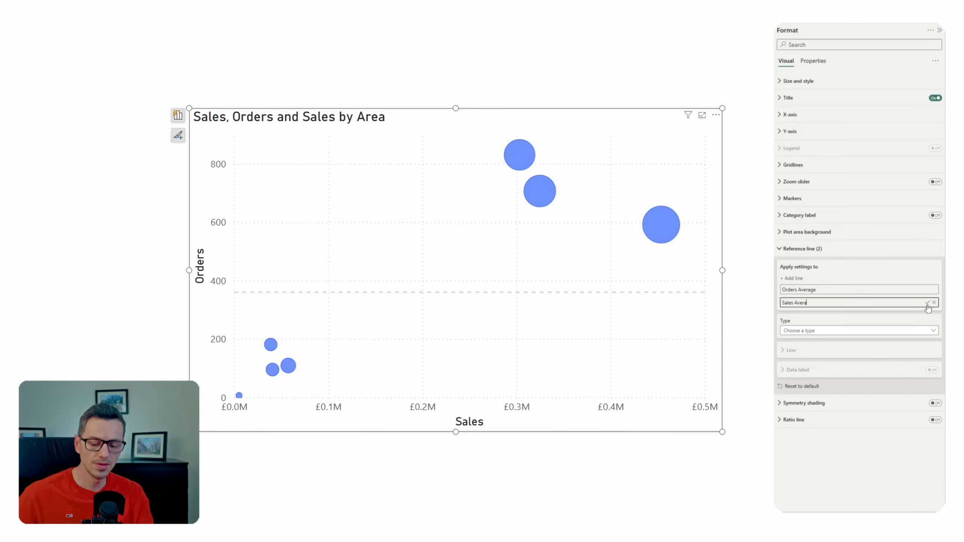
pyautogui.write('ge')
pyautogui.click(933, 331)
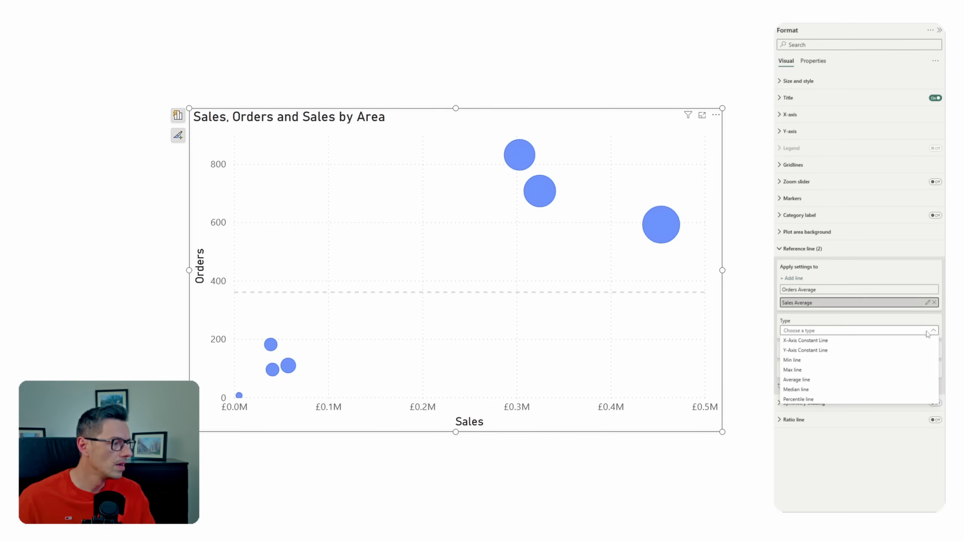
pyautogui.click(817, 380)
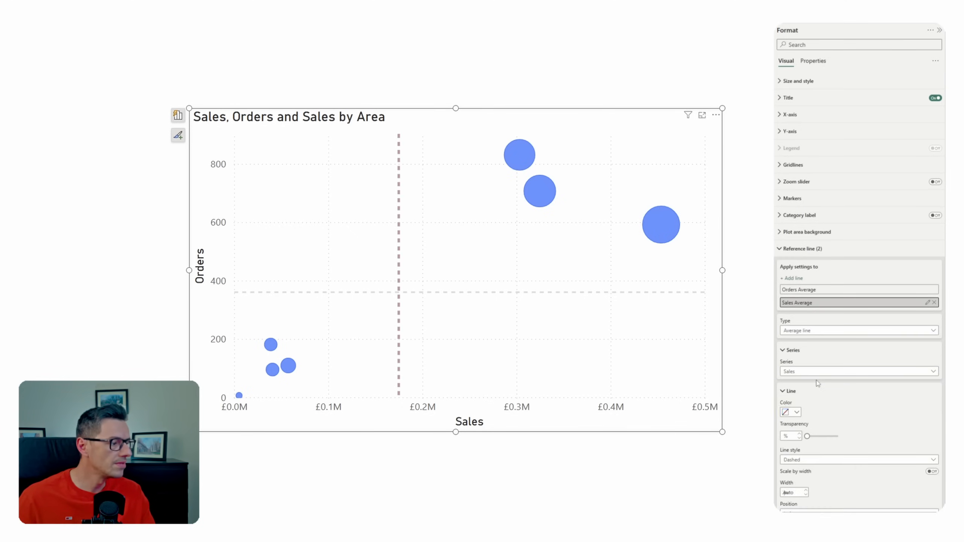
# Format the Sales Average line in dark grey with a width of 2 px and try to position it Behind.
pyautogui.click(796, 412)
pyautogui.click(802, 314)
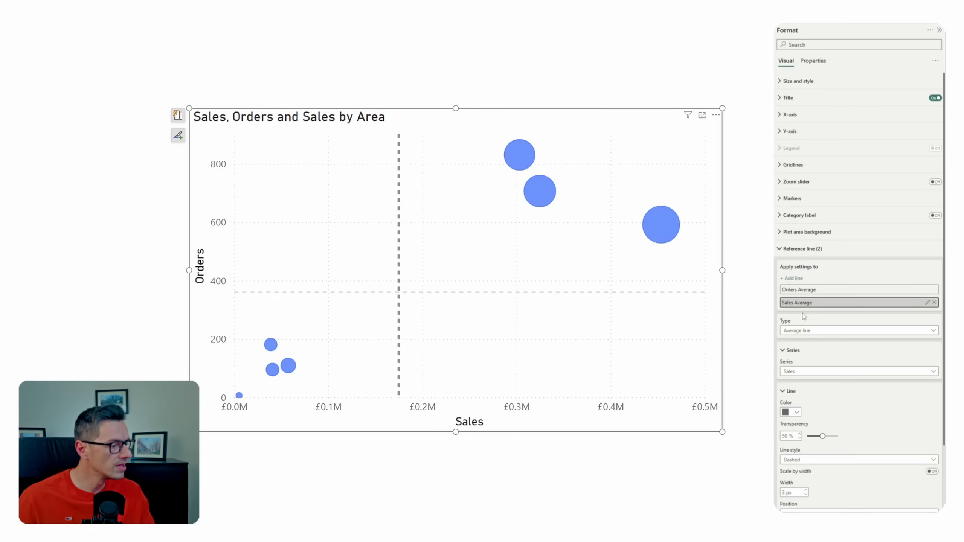
pyautogui.scroll(-2, 808, 472)
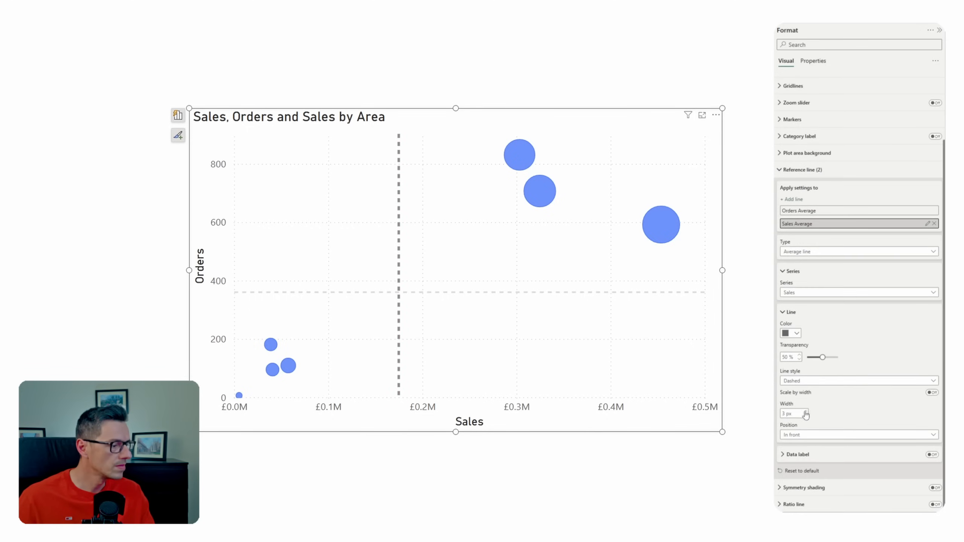
pyautogui.click(806, 415)
pyautogui.click(812, 437)
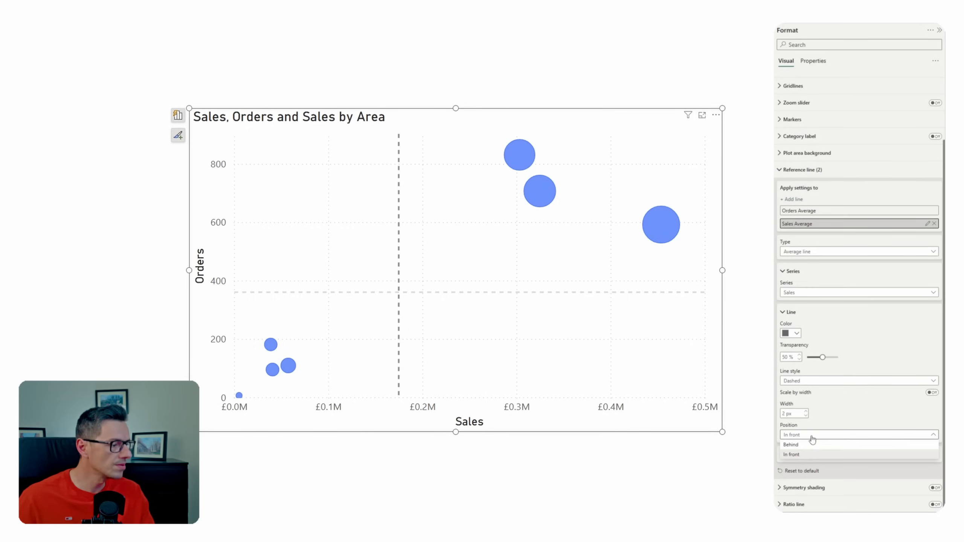
pyautogui.click(809, 447)
pyautogui.click(810, 438)
pyautogui.click(803, 448)
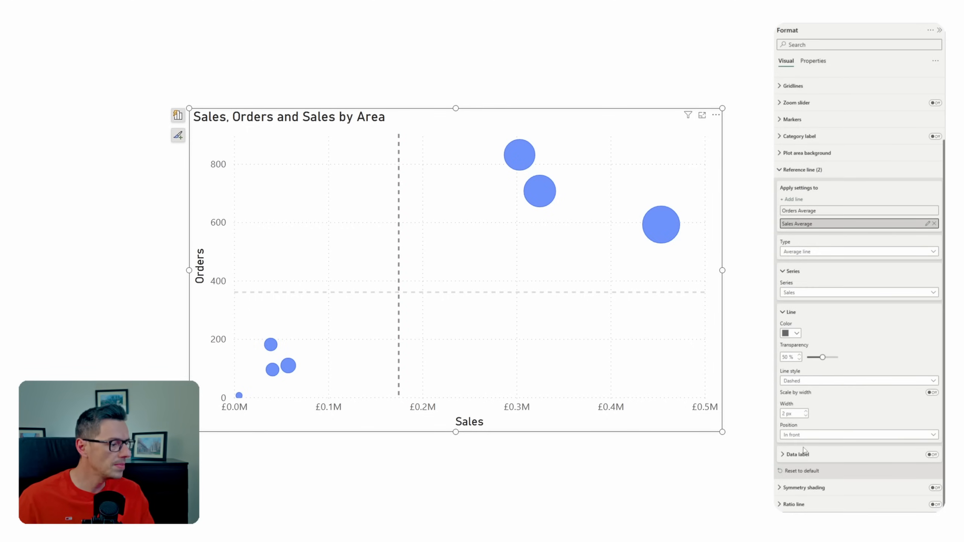
pyautogui.click(957, 470)
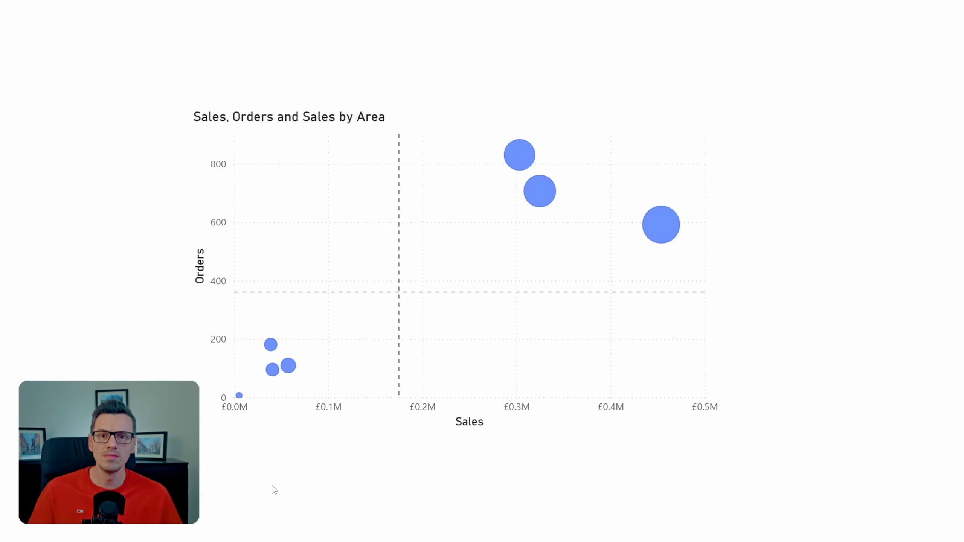
# Turn on category labels for the scatter chart and assign Month Short to its play axis.
pyautogui.click(550, 319)
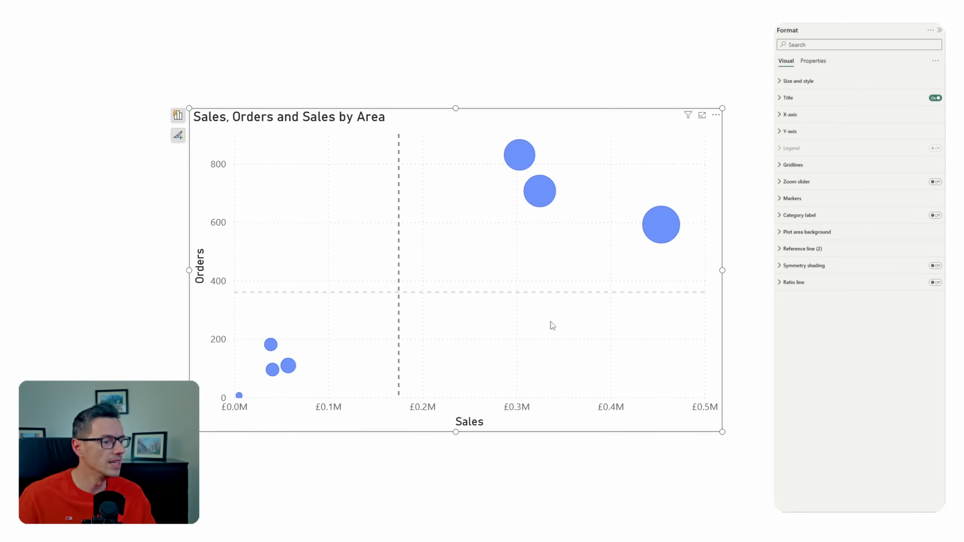
pyautogui.click(935, 215)
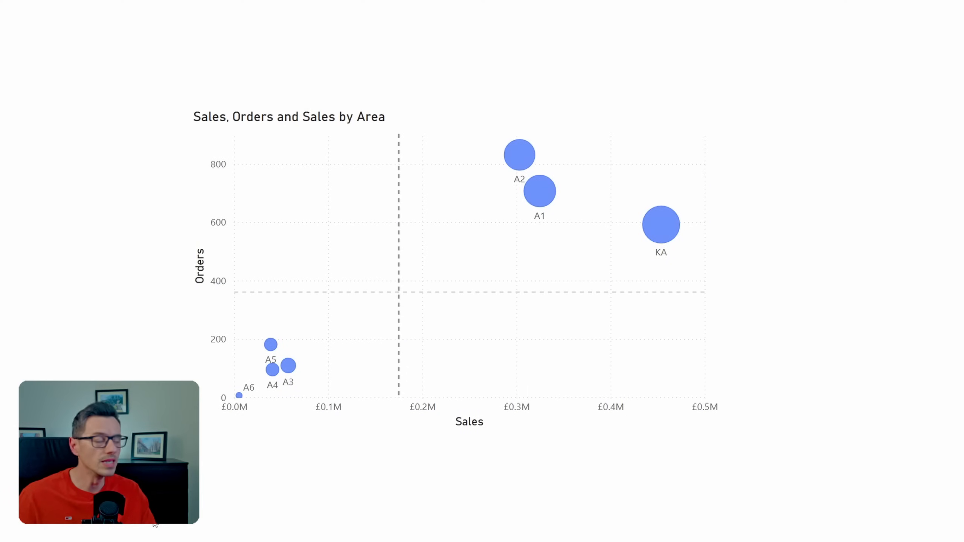
pyautogui.click(615, 376)
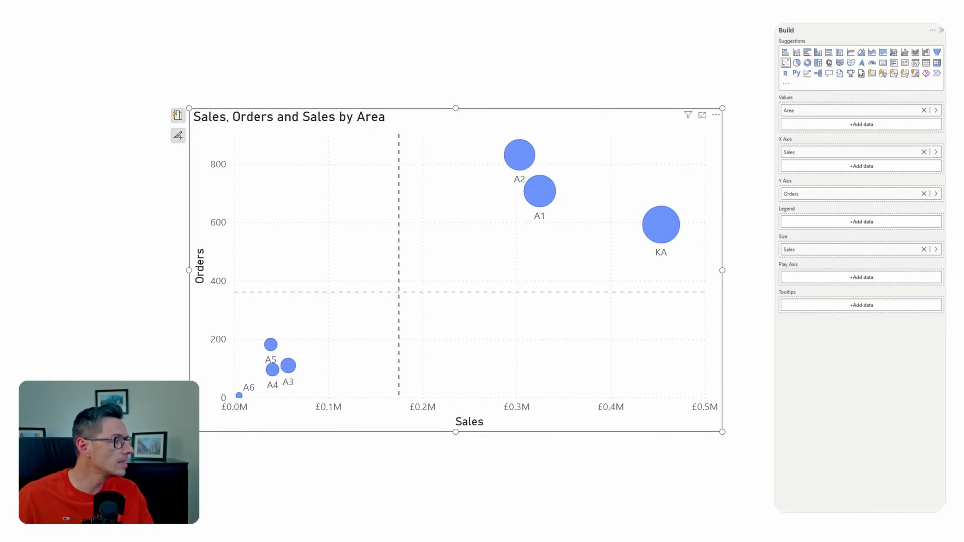
pyautogui.moveTo(962, 243); pyautogui.dragTo(847, 283)
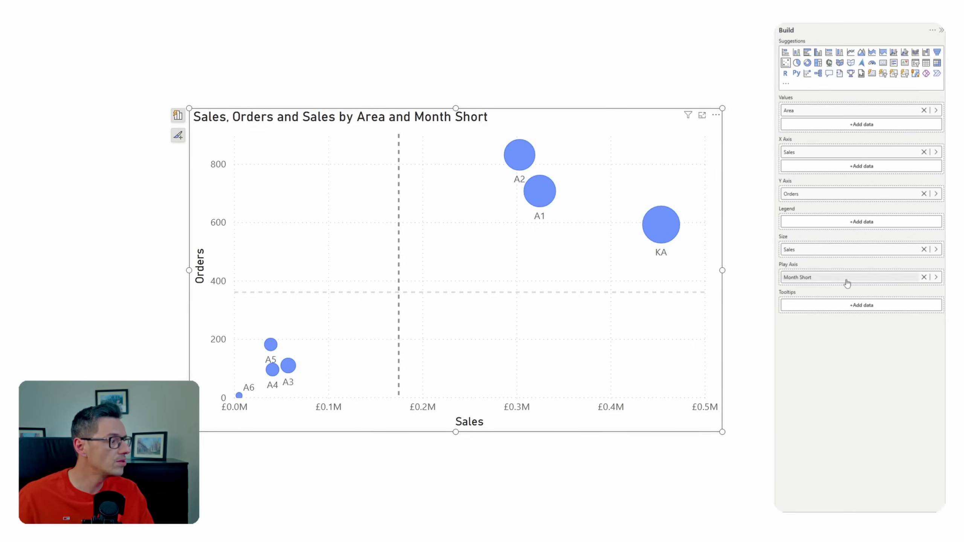
pyautogui.click(861, 418)
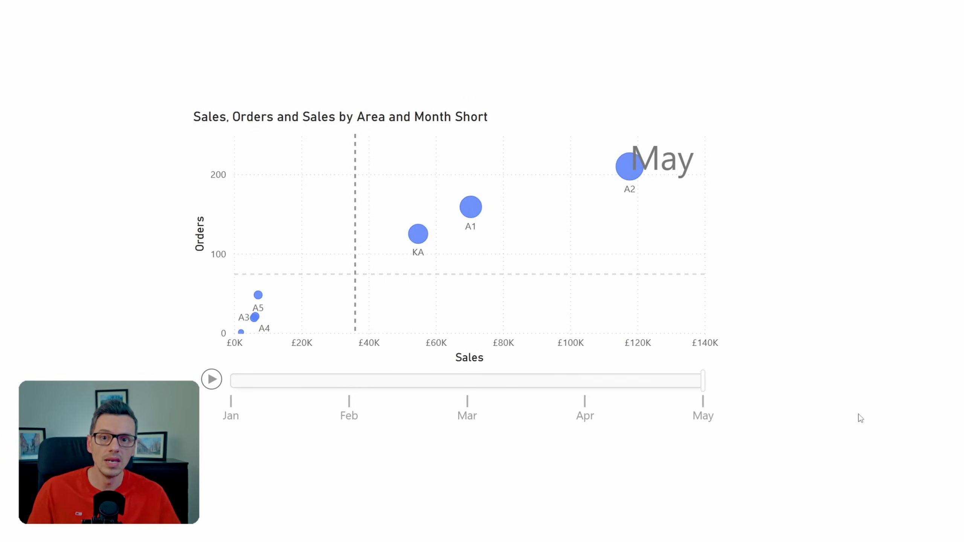
# Move the play axis back to Jan and step through the months to view how the bubbles shift.
pyautogui.click(241, 385)
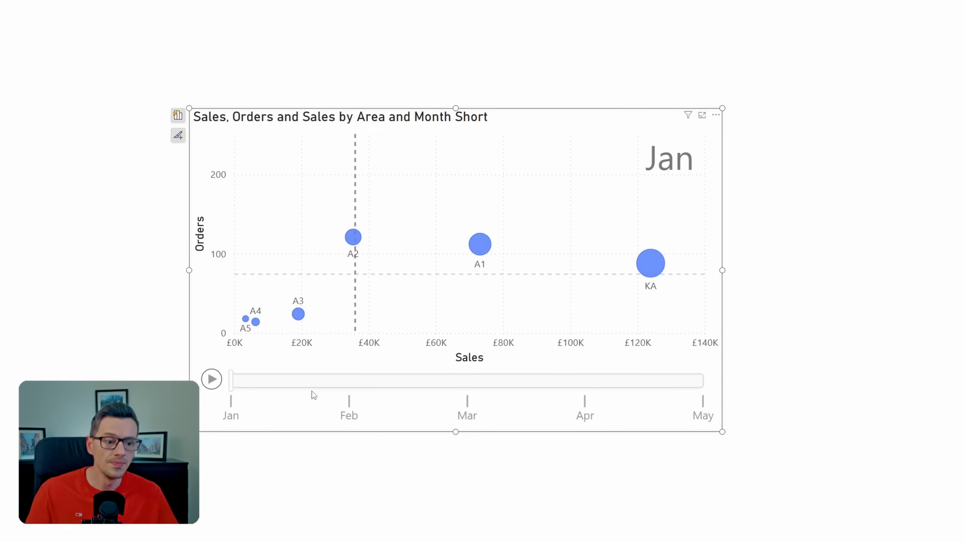
pyautogui.click(342, 384)
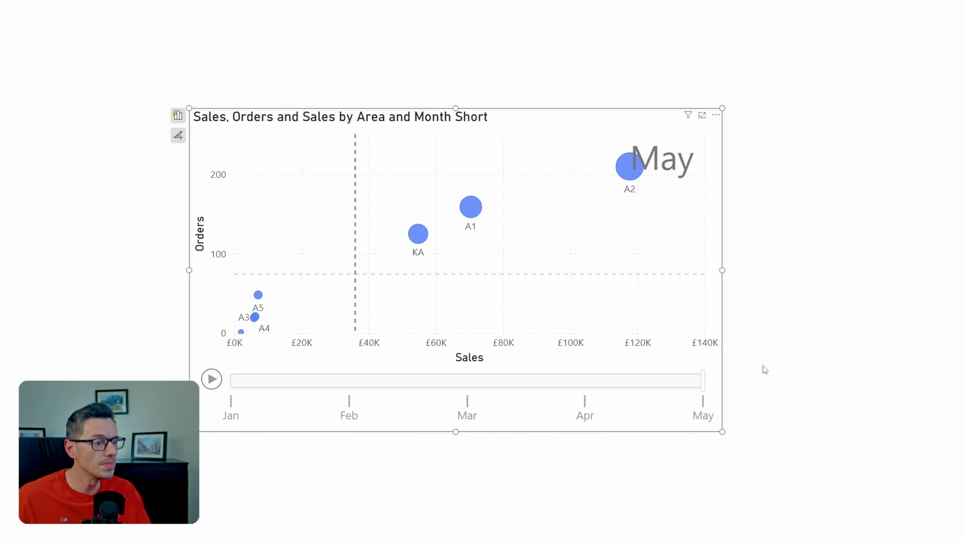
pyautogui.click(804, 370)
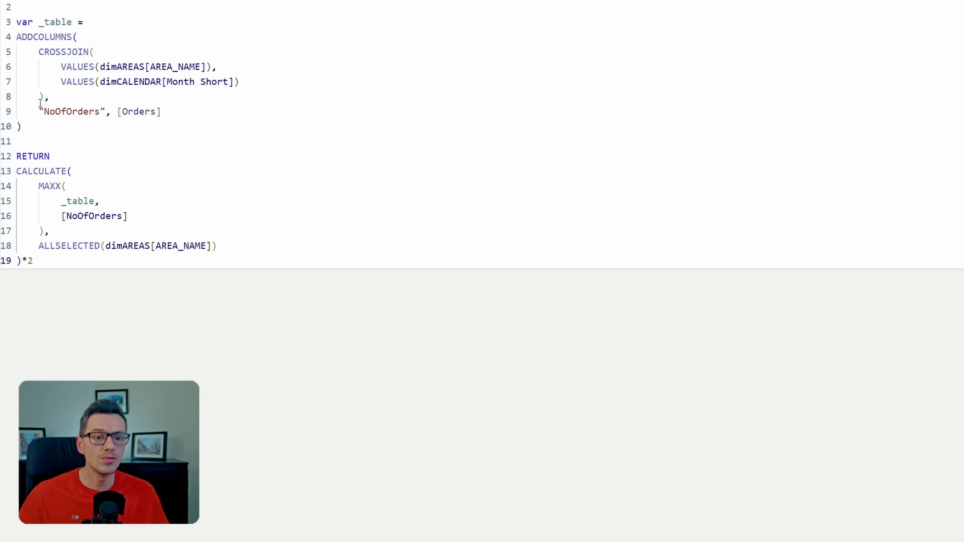
# Review the axis measure's DAX: the CROSSJOIN table, its NoOfOrders column based on Orders, the MAXX expression and the ALLSELECTED filter.
pyautogui.moveTo(44, 97); pyautogui.dragTo(39, 53)
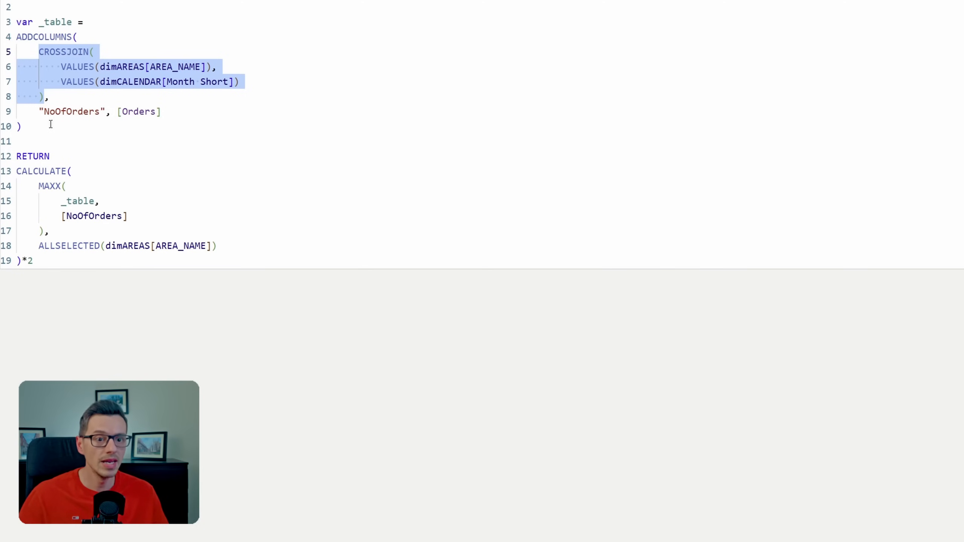
pyautogui.moveTo(39, 112); pyautogui.dragTo(105, 111)
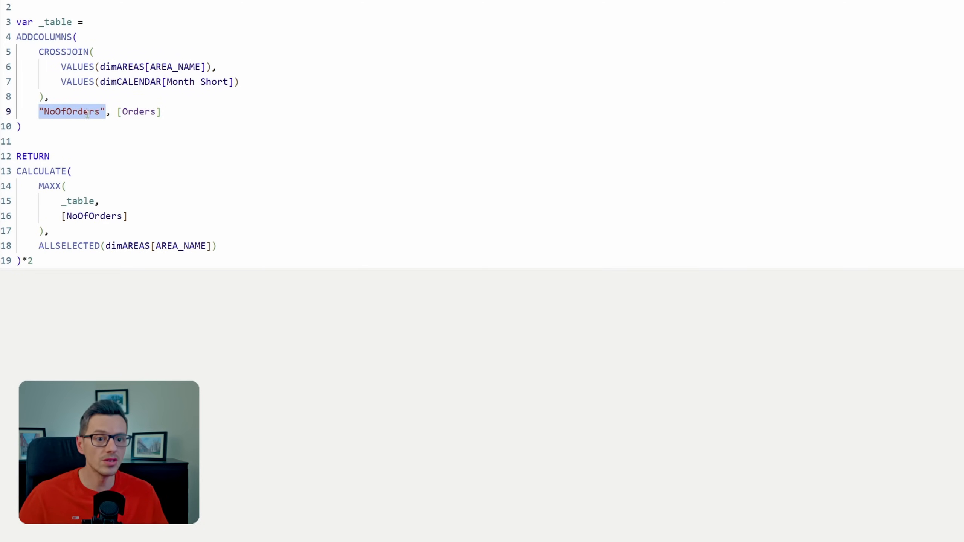
pyautogui.moveTo(167, 111); pyautogui.dragTo(116, 112)
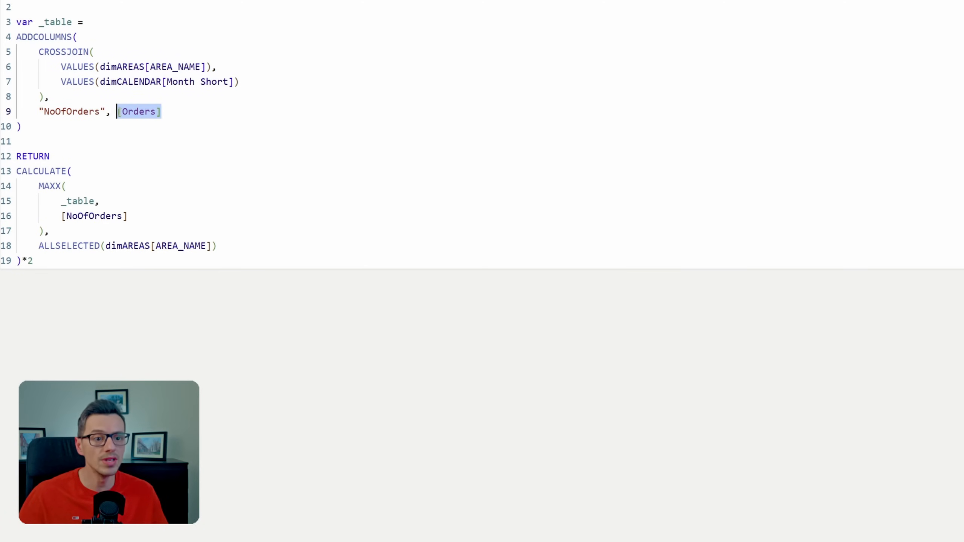
pyautogui.click(43, 230)
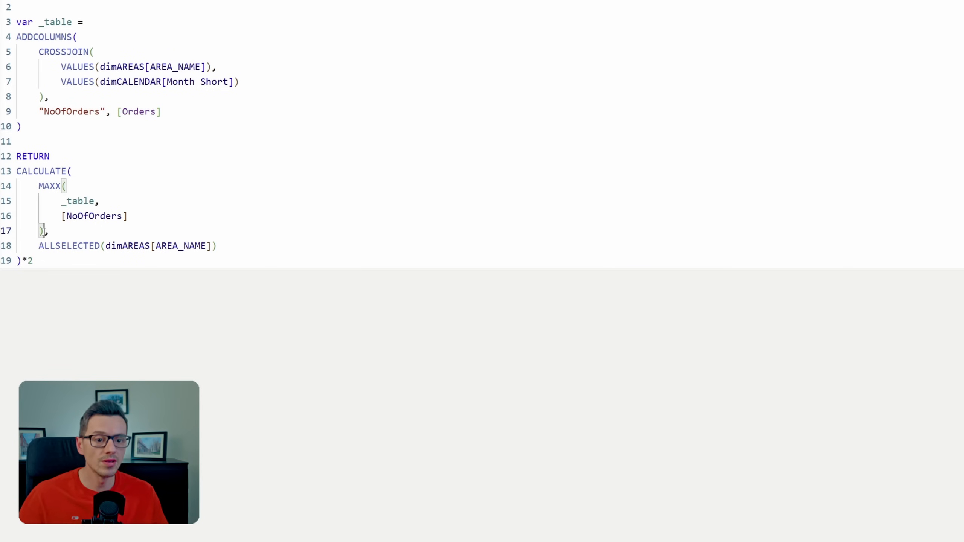
pyautogui.moveTo(44, 230); pyautogui.dragTo(36, 189)
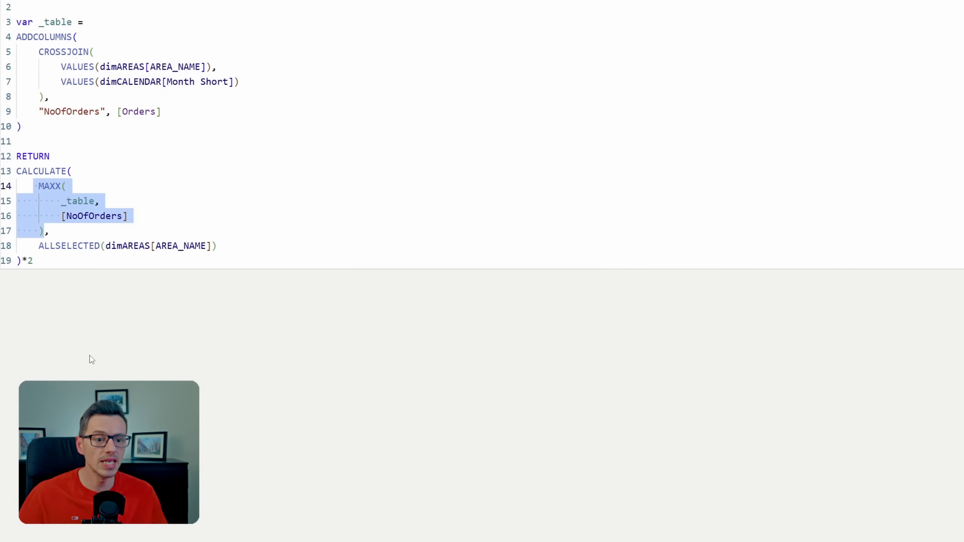
pyautogui.moveTo(235, 252); pyautogui.dragTo(38, 245)
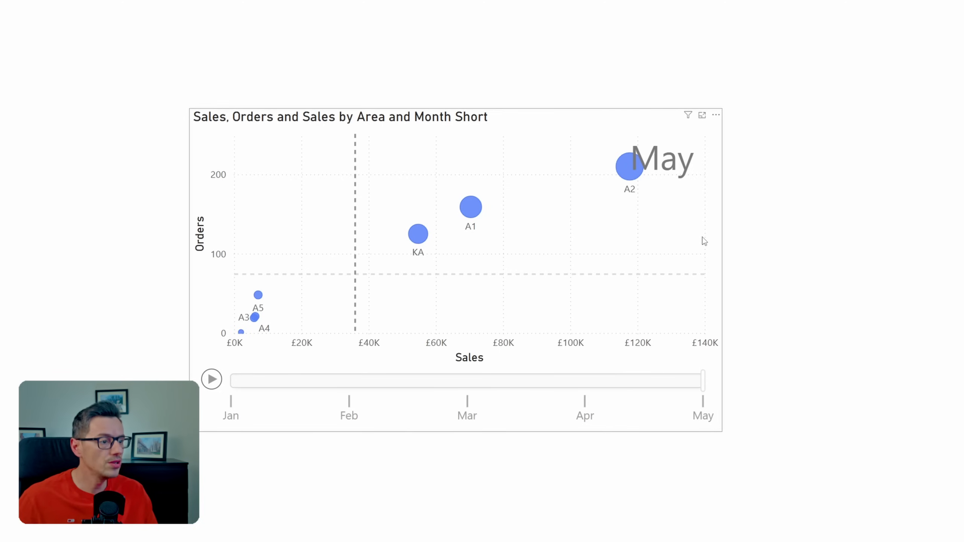
# Base the scatter chart's Y-axis maximum on the Max Orders for Axis measure from the 02 AXIS CONTROL folder, using the Field value format style.
pyautogui.click(704, 241)
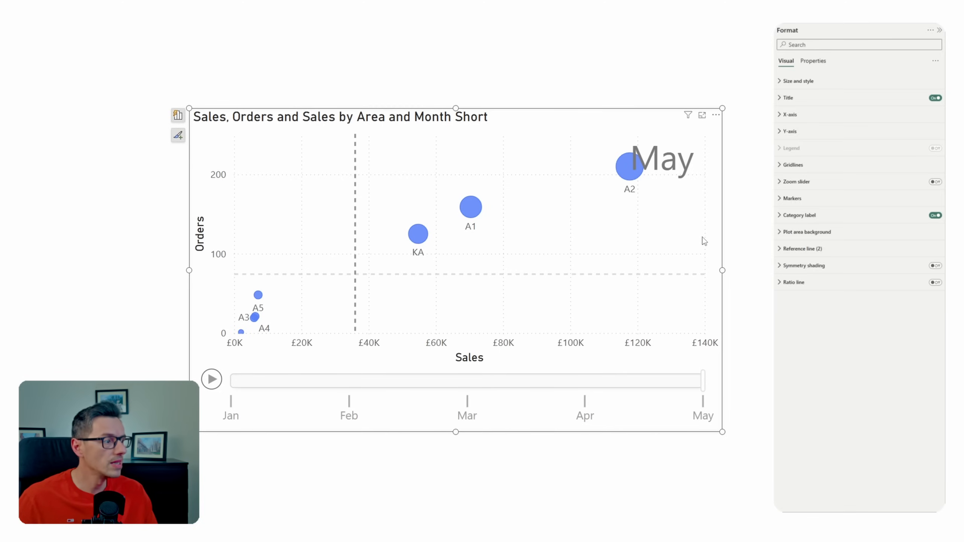
pyautogui.click(793, 135)
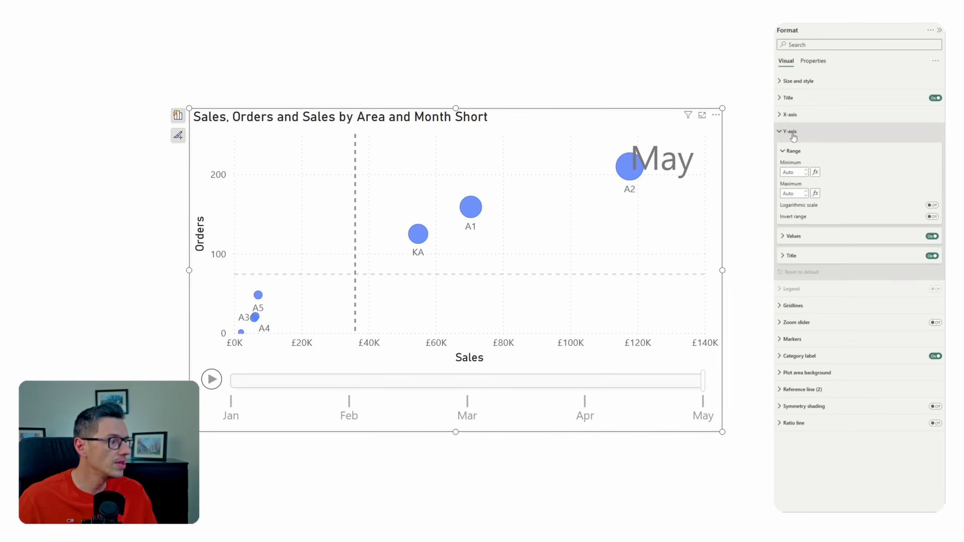
pyautogui.click(815, 193)
pyautogui.click(634, 185)
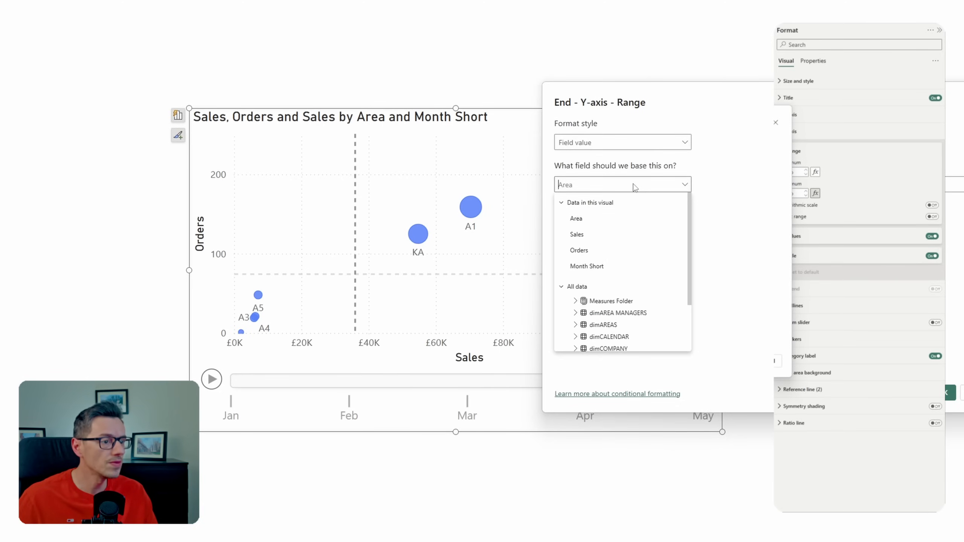
pyautogui.doubleClick(563, 287)
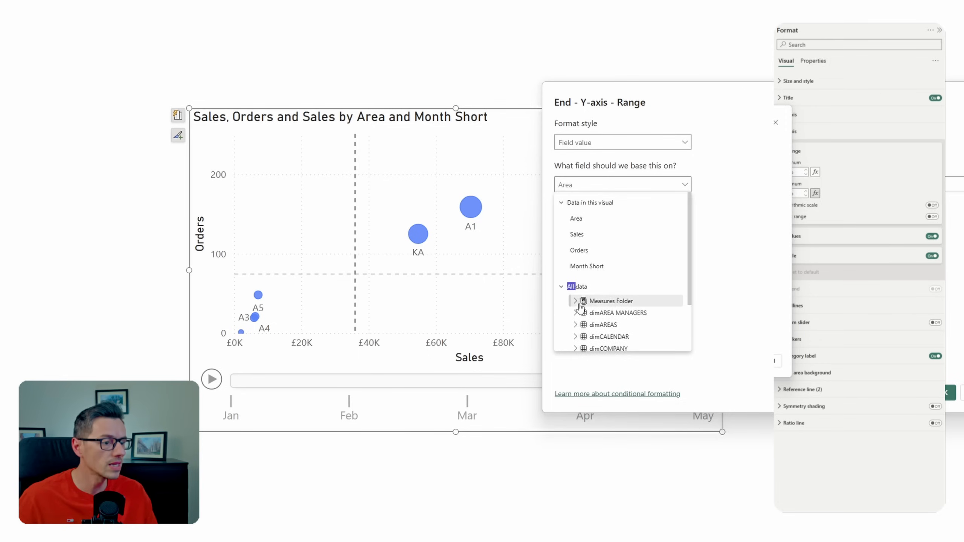
pyautogui.click(575, 300)
pyautogui.click(582, 324)
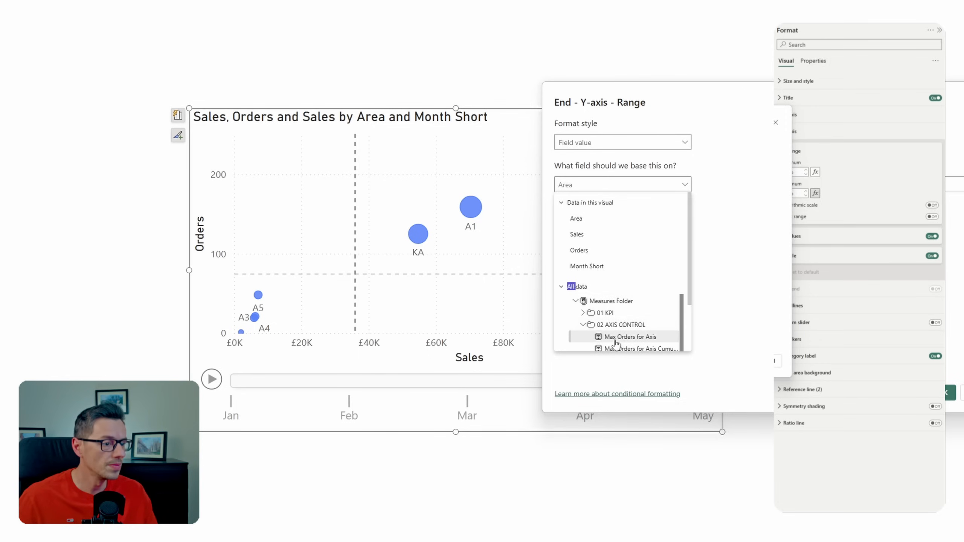
pyautogui.click(616, 337)
pyautogui.click(950, 393)
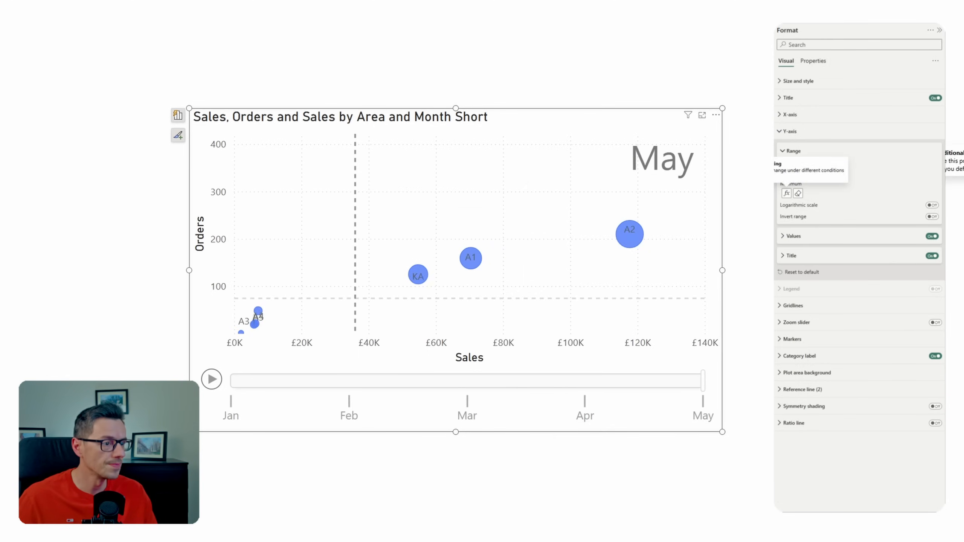
pyautogui.click(817, 323)
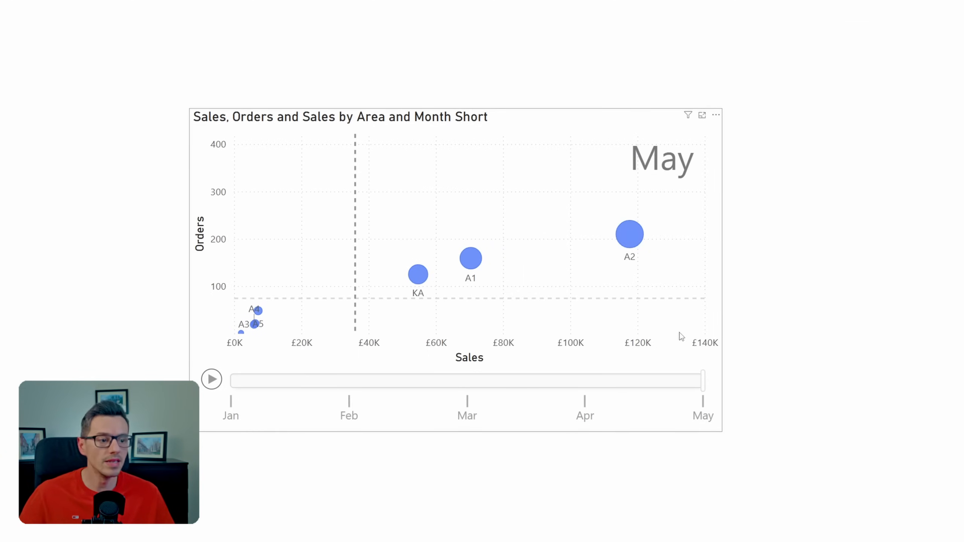
# Check the lowest bubble near the zero line and set the chart's Y-axis minimum to -10.
pyautogui.click(241, 333)
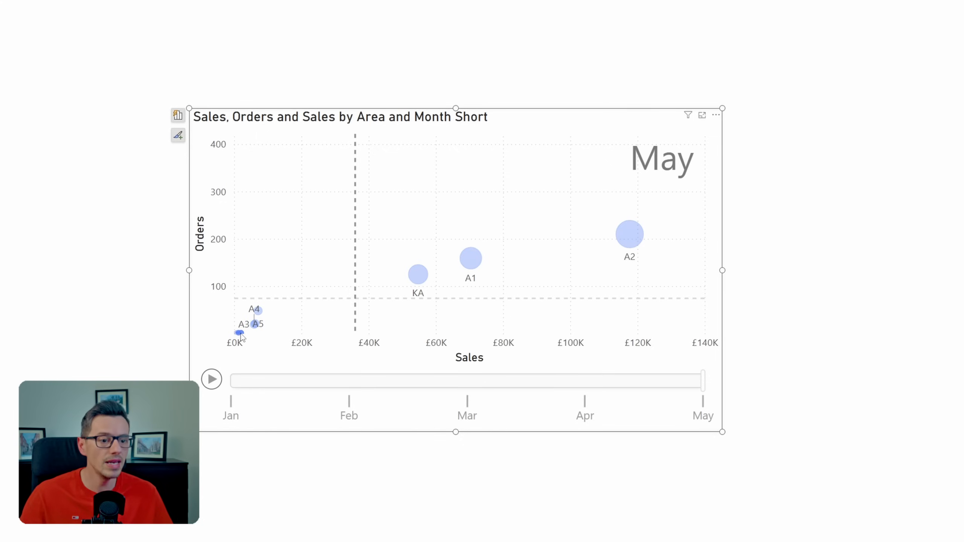
pyautogui.click(318, 314)
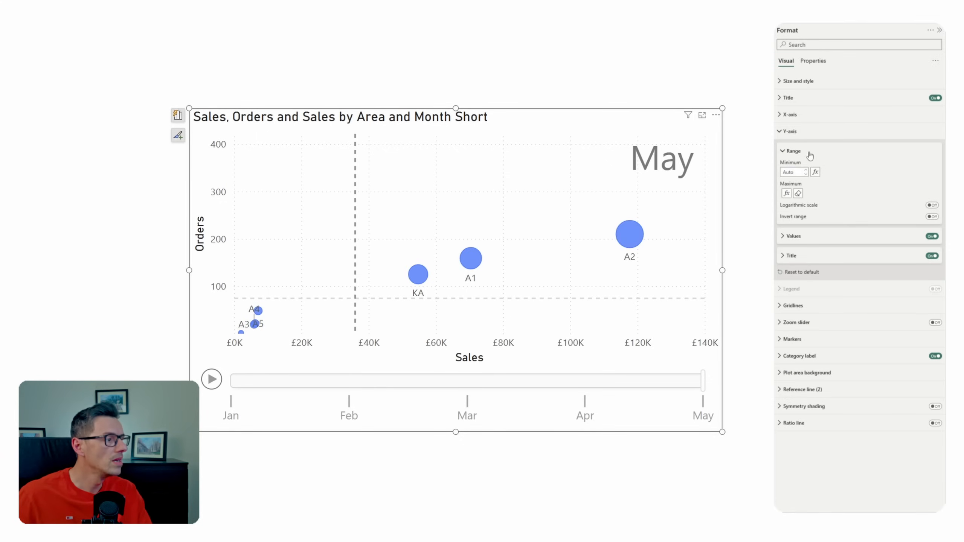
pyautogui.click(796, 171)
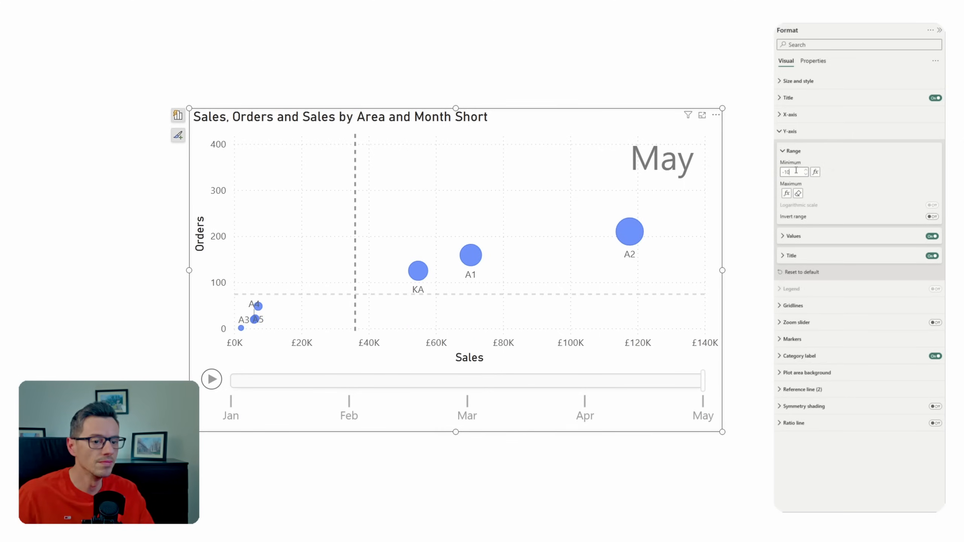
pyautogui.click(749, 243)
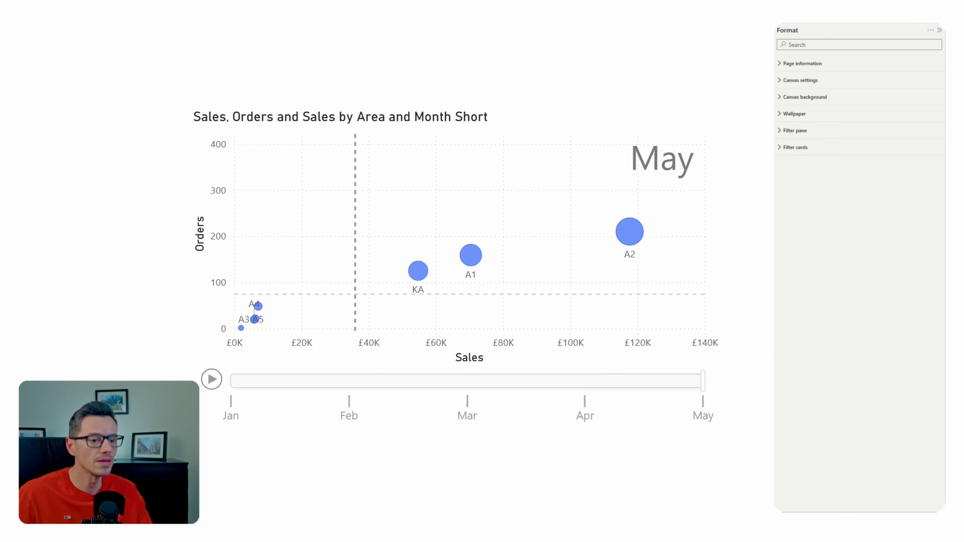